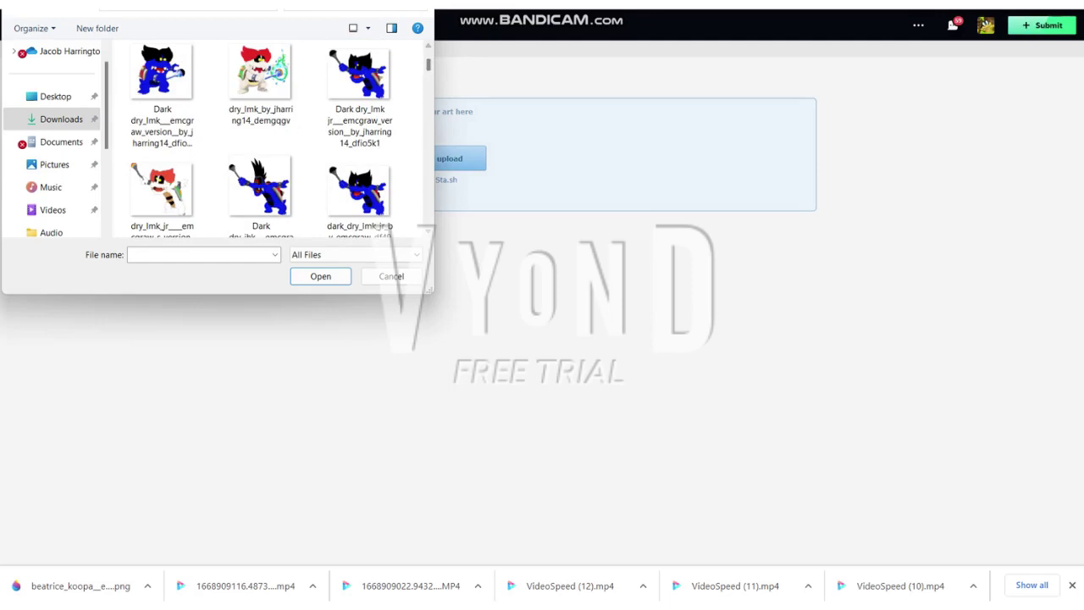
double_click(359, 93)
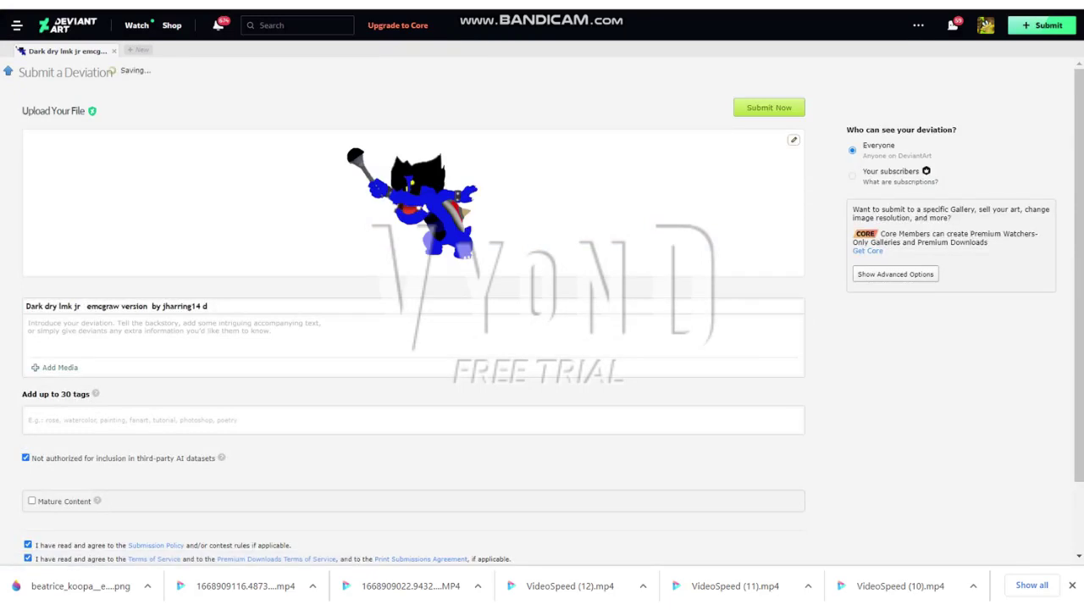
key(BackSpace)
key(BackSpace)
key(BackSpace)
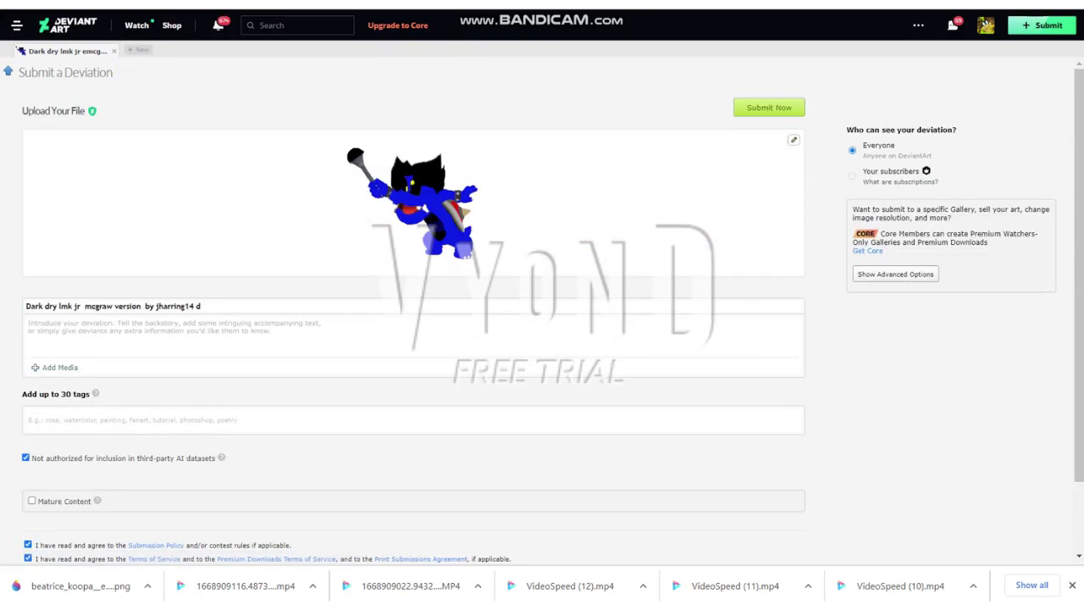
text((D)
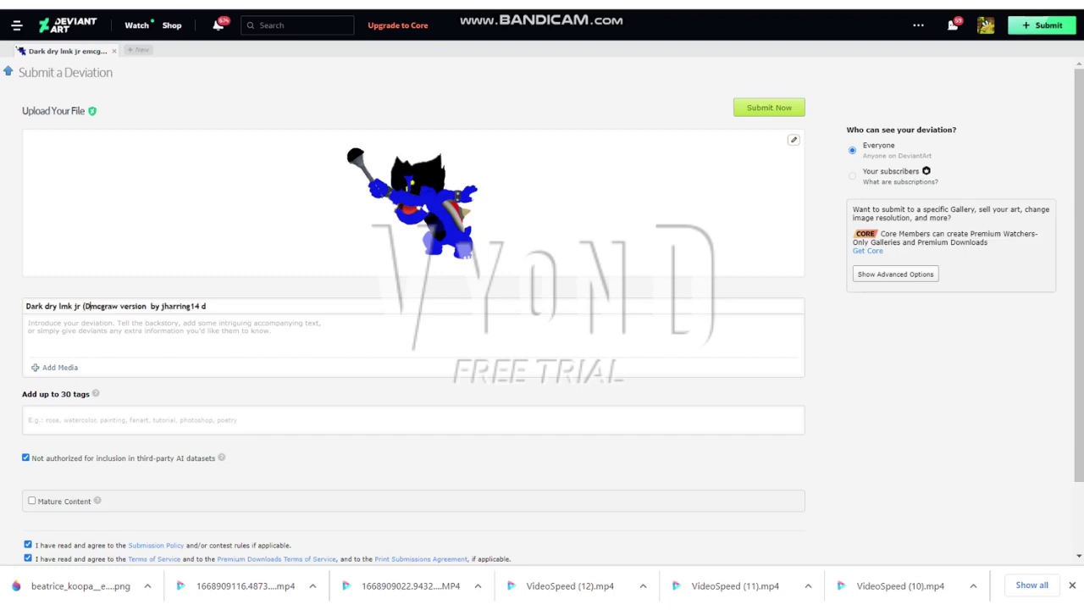
key(BackSpace)
text(E)
text())
key(Right)
key(BackSpace)
text(s)
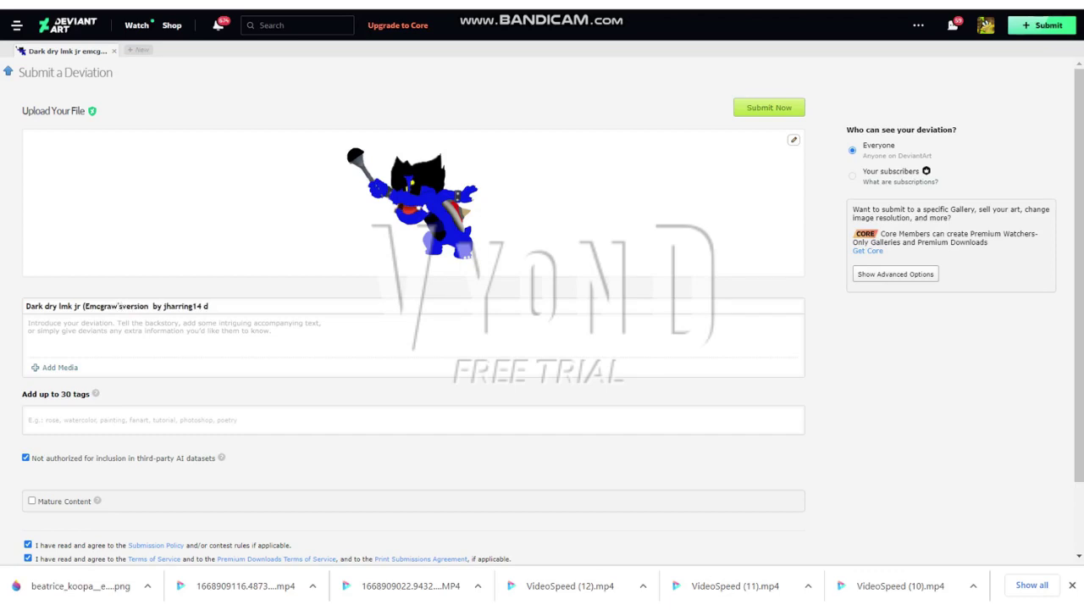
- Remove the author credit from the title and finish it as "Dark dry lmk jr (Emcgraw's version)"
key(BackSpace)
key(BackSpace)
key(BackSpace)
key(BackSpace)
key(BackSpace)
key(BackSpace)
key(BackSpace)
key(BackSpace)
key(BackSpace)
key(BackSpace)
key(BackSpace)
key(BackSpace)
key(BackSpace)
key(BackSpace)
key(BackSpace)
text())
click(119, 306)
key(BackSpace)
- Write the description "Voice: Good: Brian. Bad: Simon (CV: Tarik (Arabic))" and publish the deviation
click(28, 323)
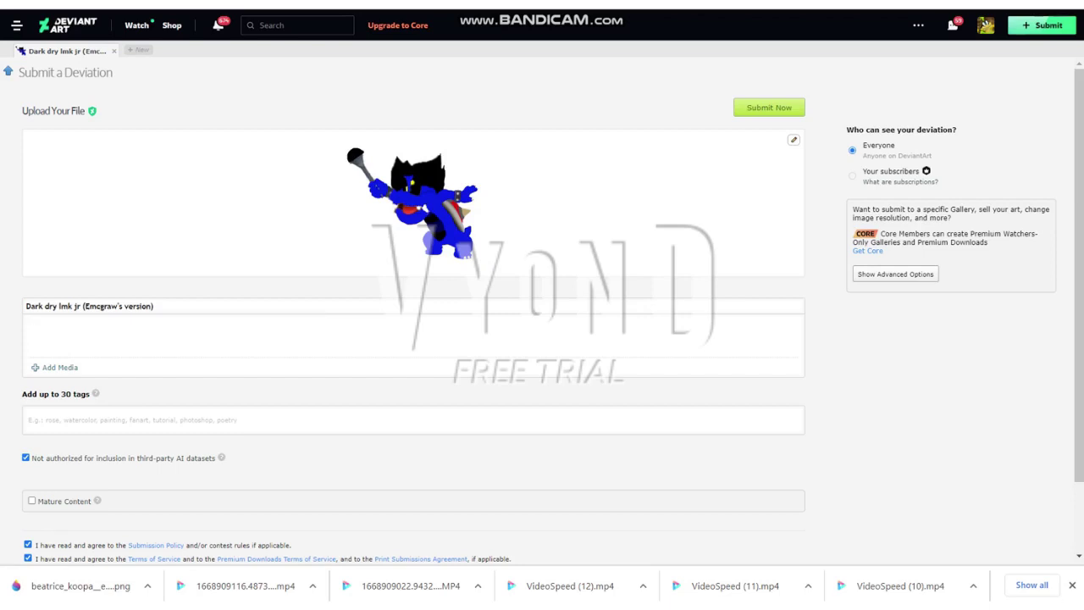
text(Voice: Good: Paul. Bad: Tom (CV: Tarik (Arabic)))
double_click(81, 330)
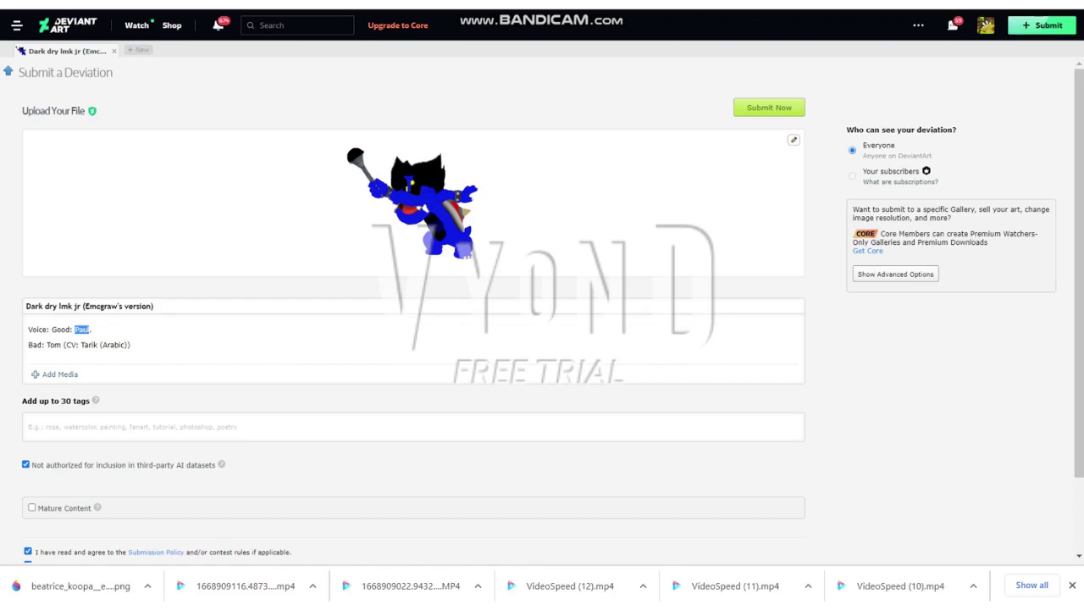
text(Brian)
double_click(53, 345)
text(Simon)
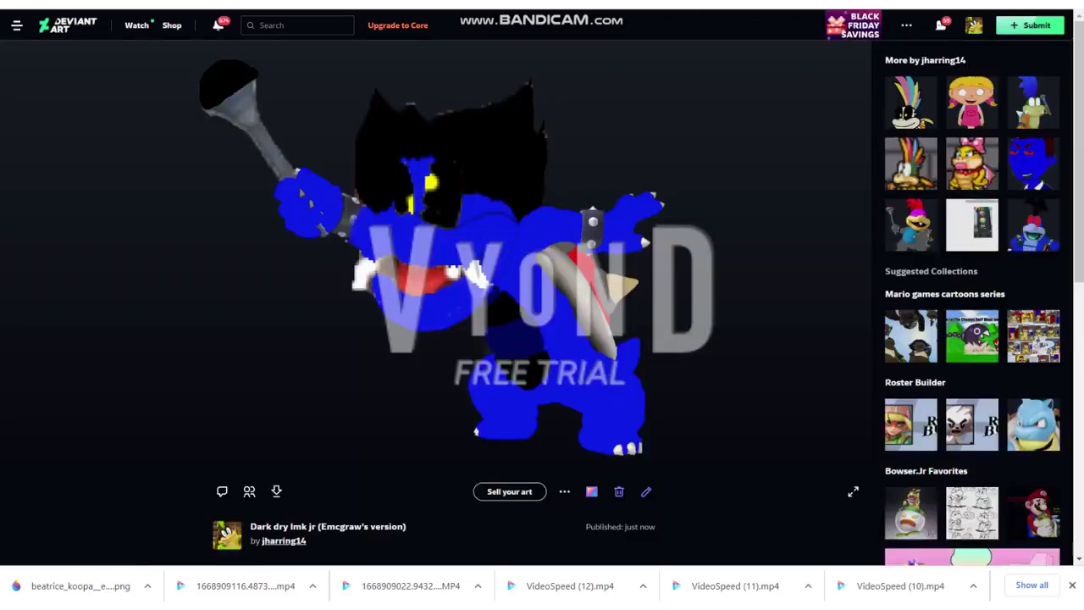
- Start a new deviation submission and upload the Dark dry_jhk jr image from the Downloads folder
click(1030, 25)
click(1028, 53)
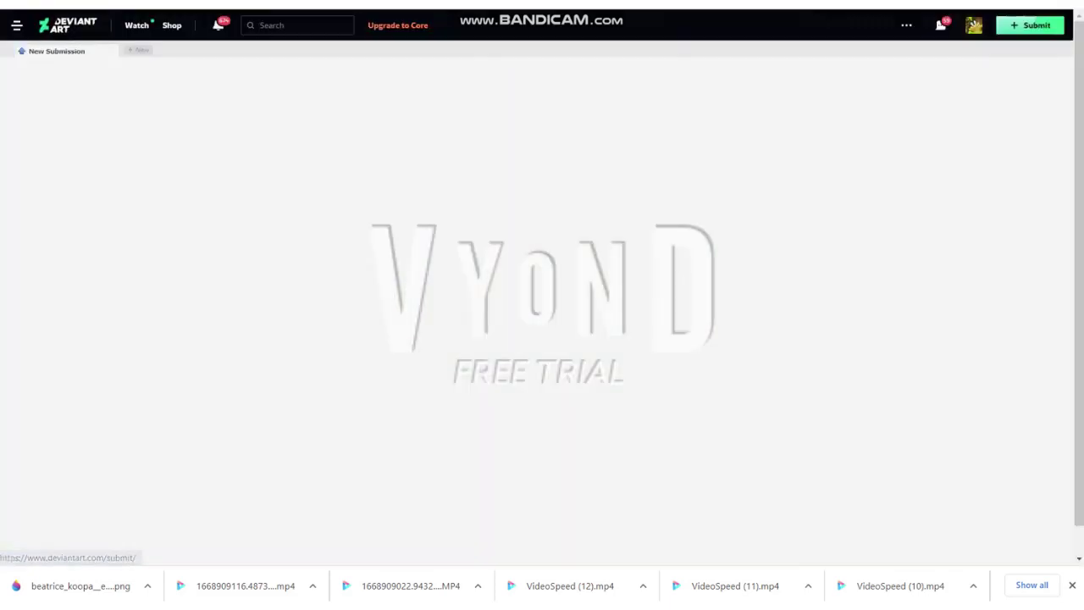
triple_click(419, 158)
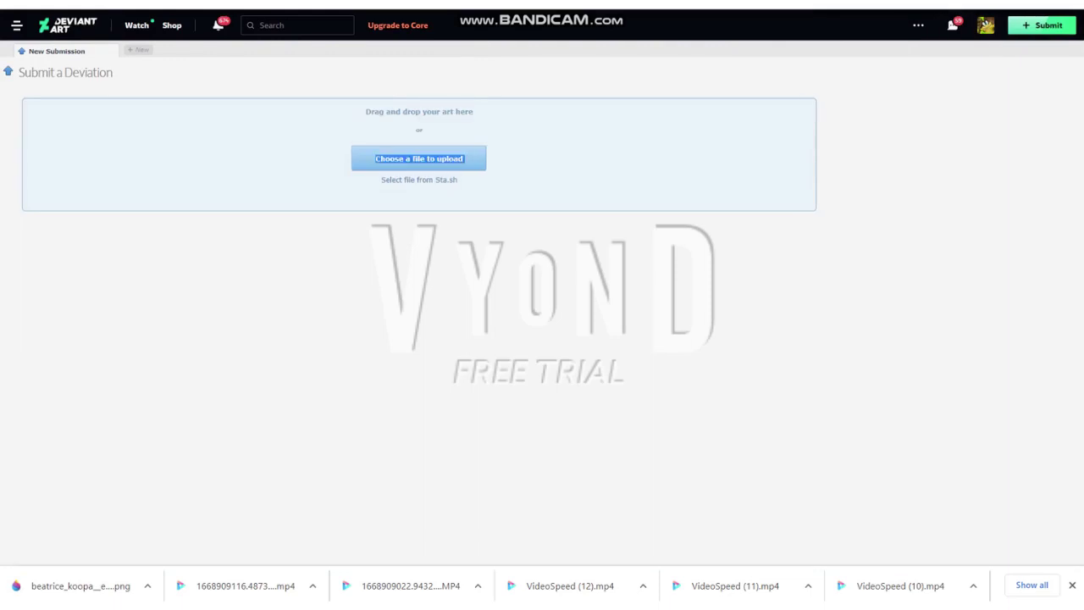
click(418, 158)
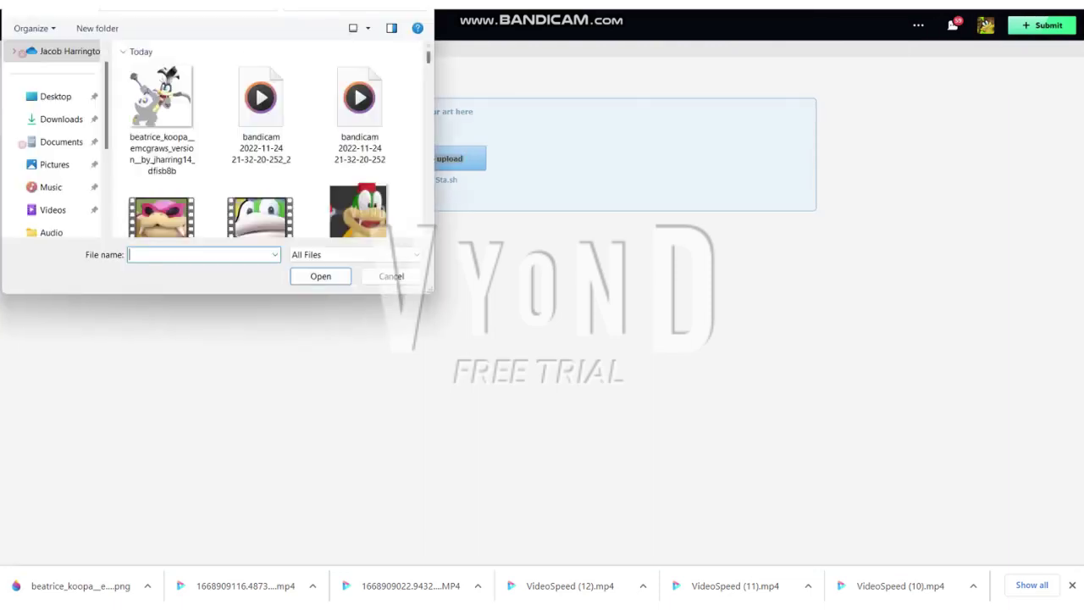
scroll(279, 139, down, 10)
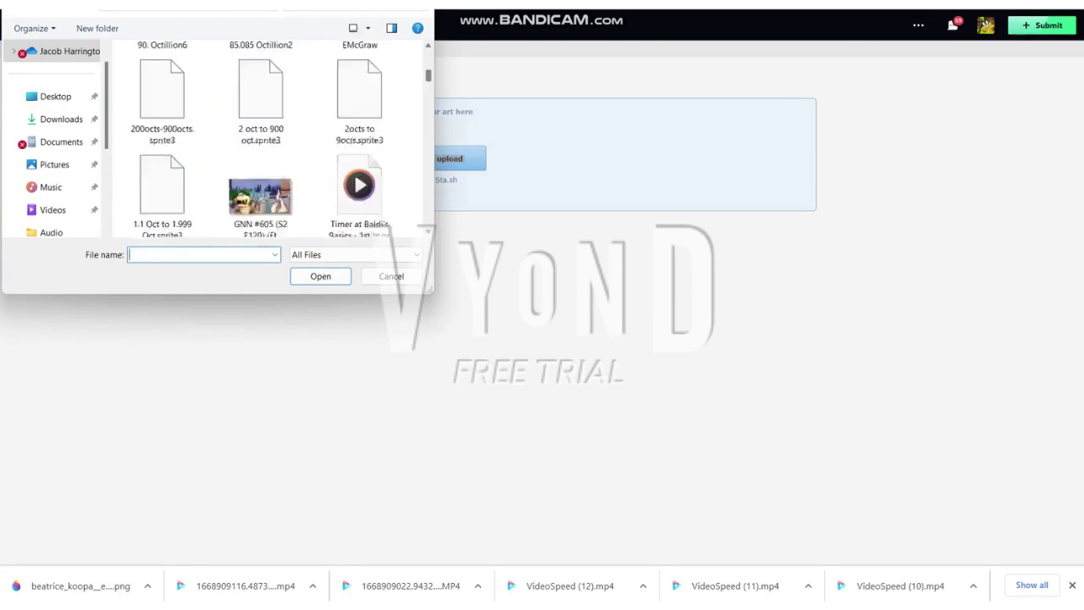
scroll(263, 140, down, 3)
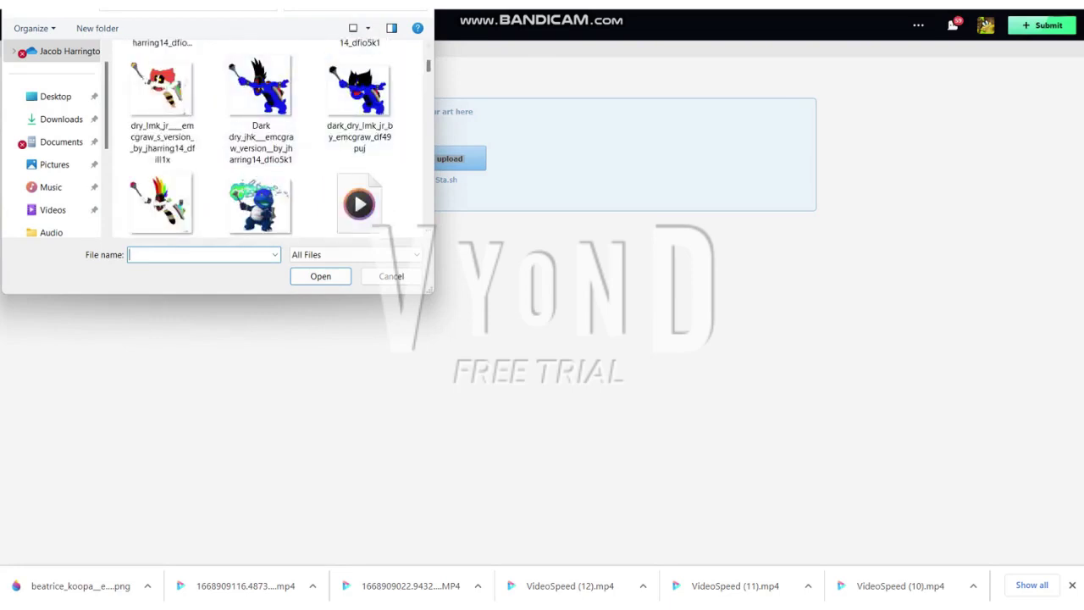
scroll(263, 139, up, 2)
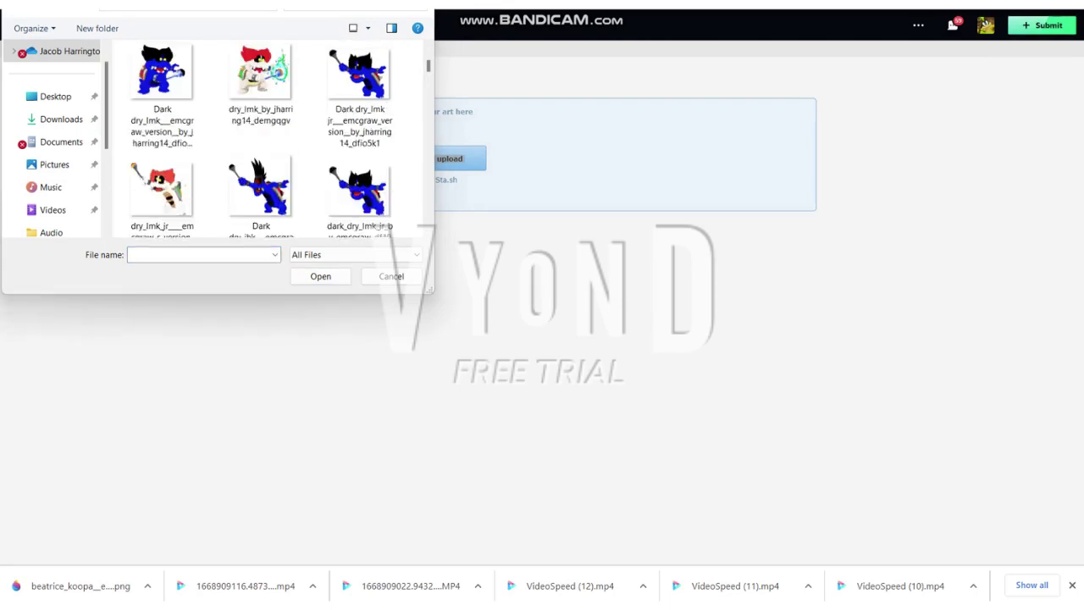
scroll(262, 140, up, 3)
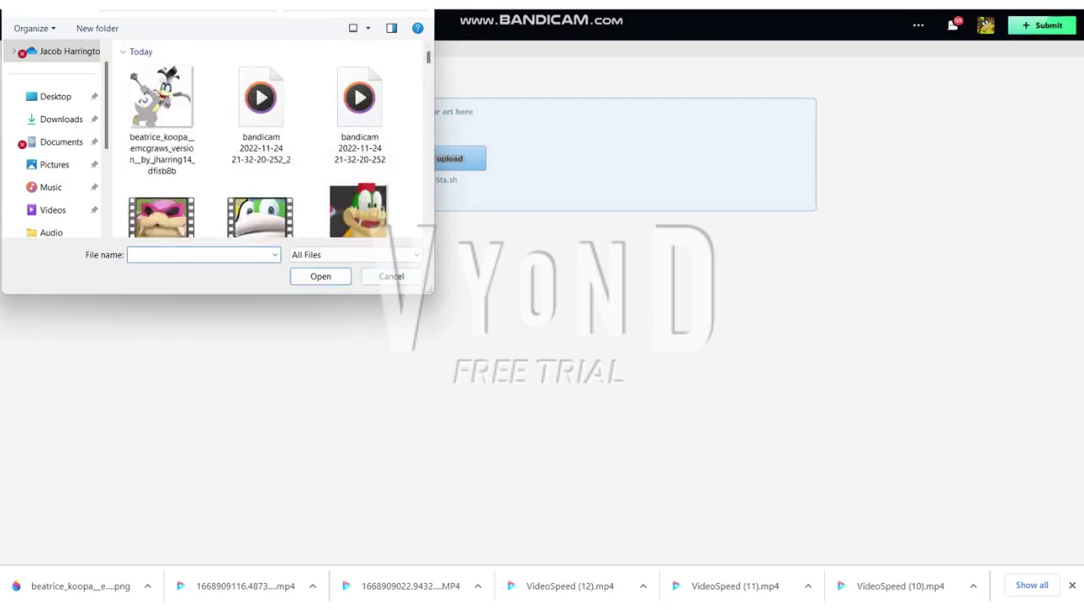
click(61, 118)
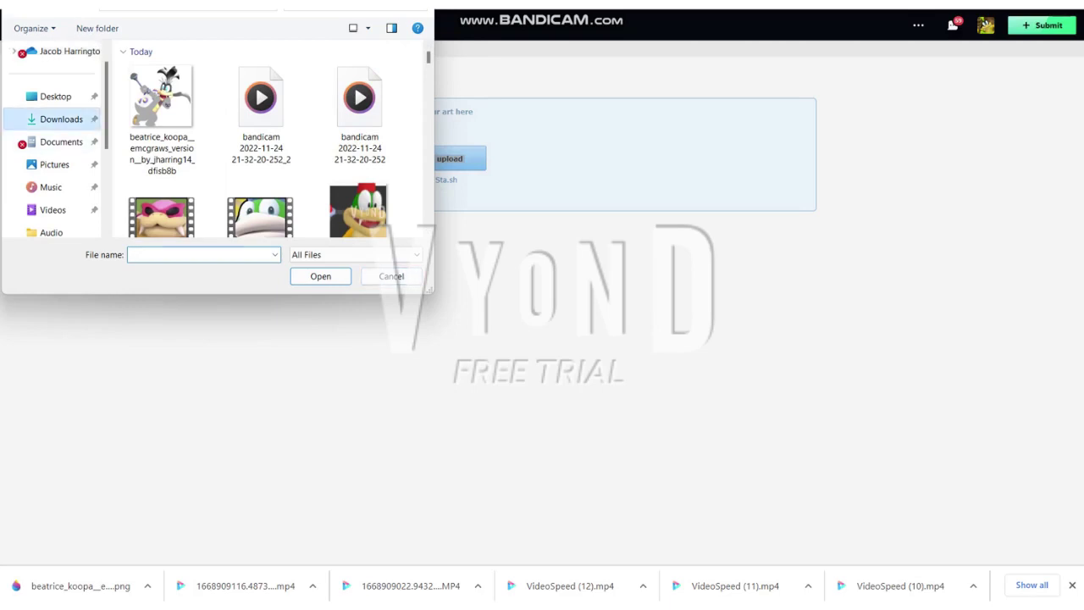
scroll(360, 119, down, 5)
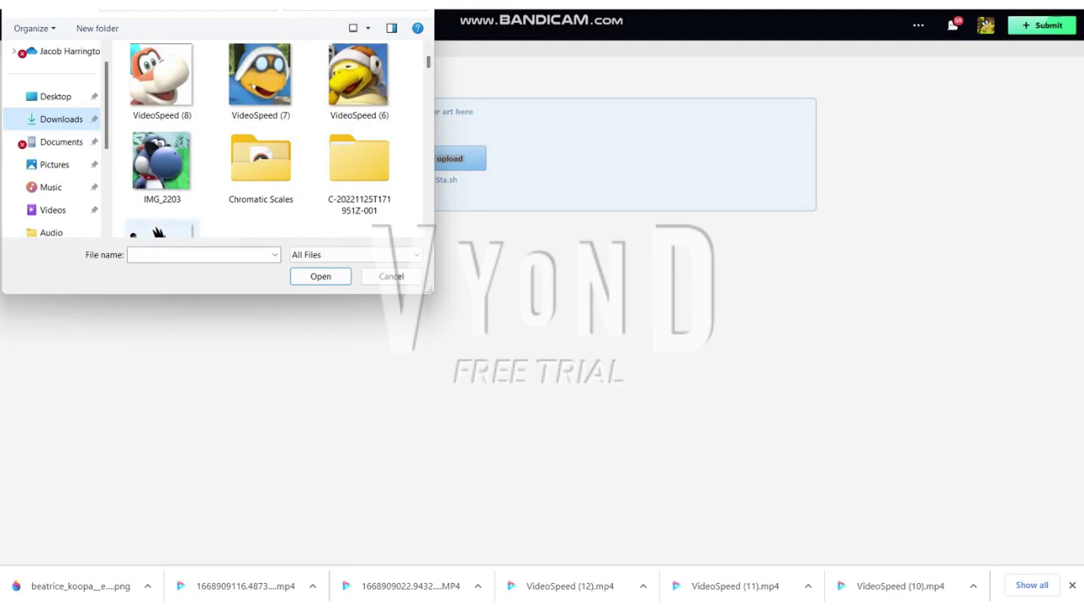
double_click(158, 233)
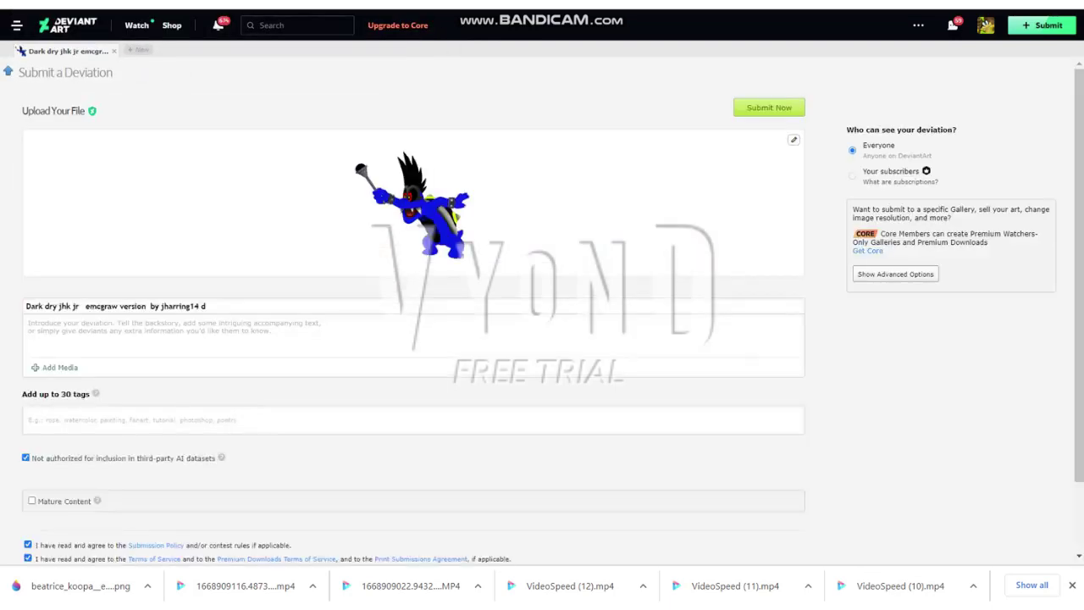
- Retitle the deviation "Dark dry jhk jr (Emcgraw's version)", dropping the author credit
drag(205, 305, 89, 306)
click(88, 306)
text((E)
drag(205, 306, 146, 305)
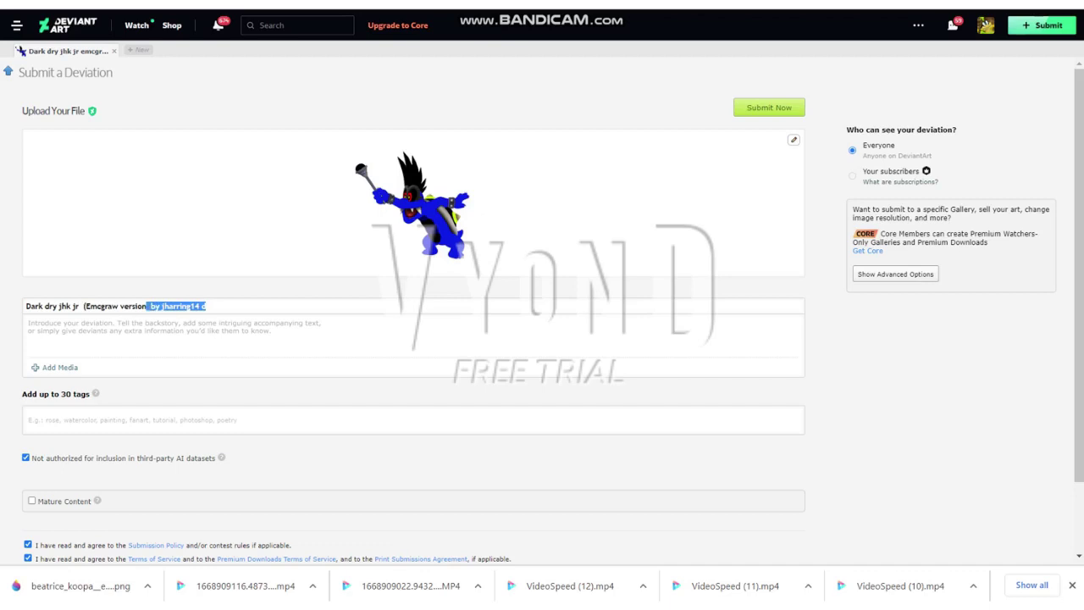
text())
text('s)
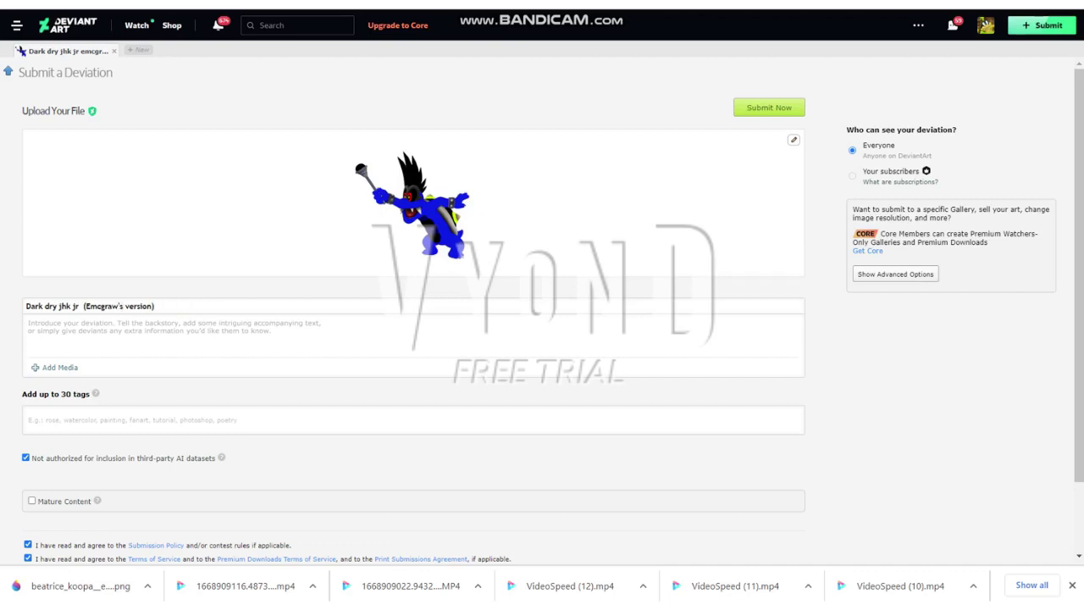
- Write the description "Voice: Good: Tom Bad: Alan (CV: Jordi (Catalan))" and publish the deviation
click(29, 323)
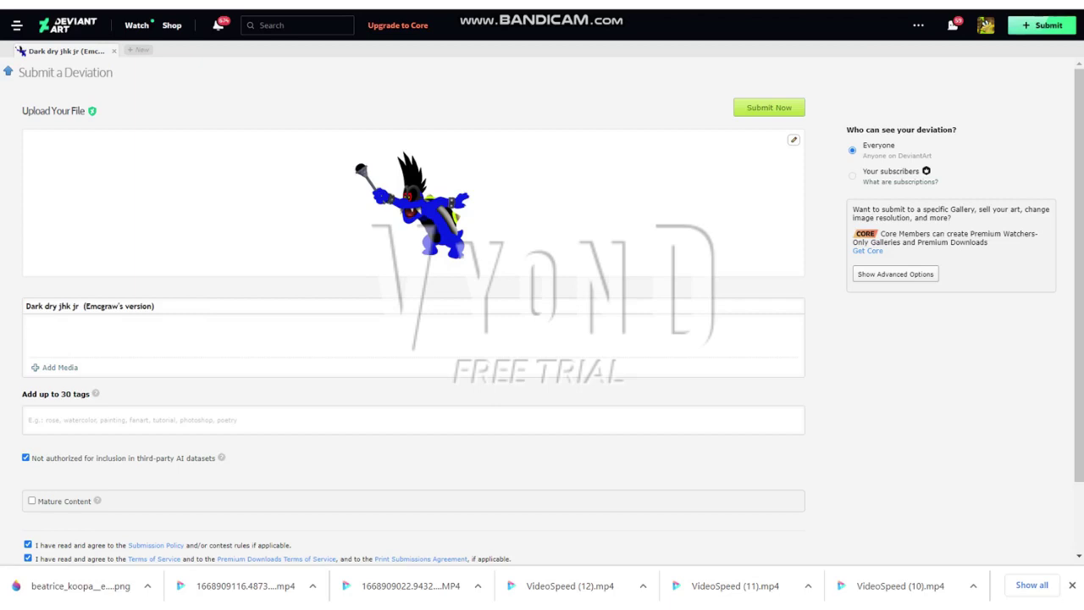
text(Voice: Good: James Bad: Dave (CV: Jordi (Catalan)))
double_click(85, 329)
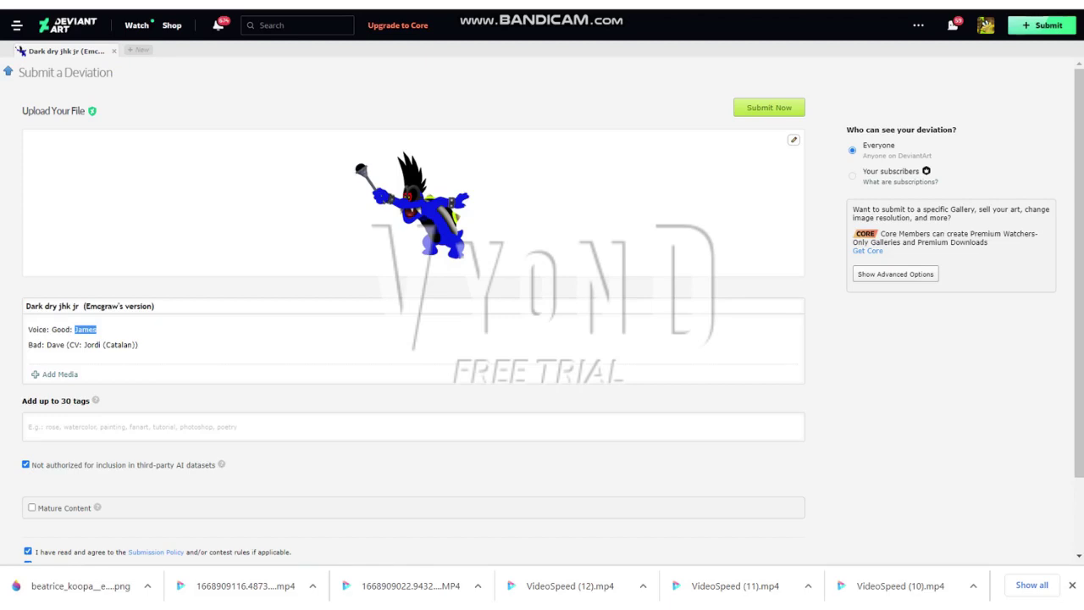
text(Tom)
double_click(49, 345)
text(Alan)
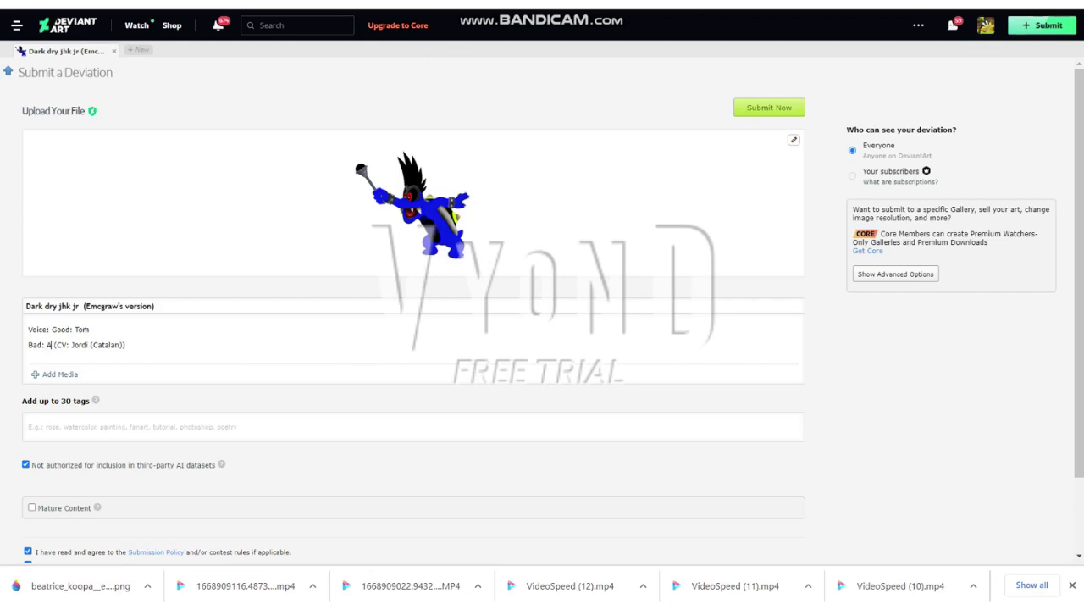
click(769, 108)
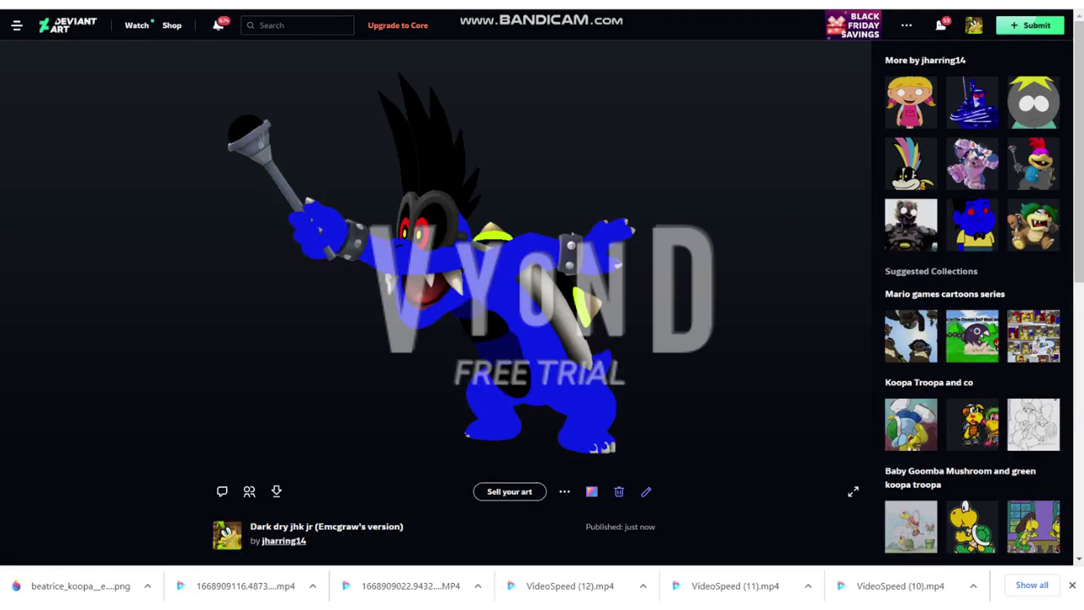
- Start another deviation submission and upload the Dark dry_lmk image without "jr" in its name
mouse_move(1030, 24)
click(1031, 56)
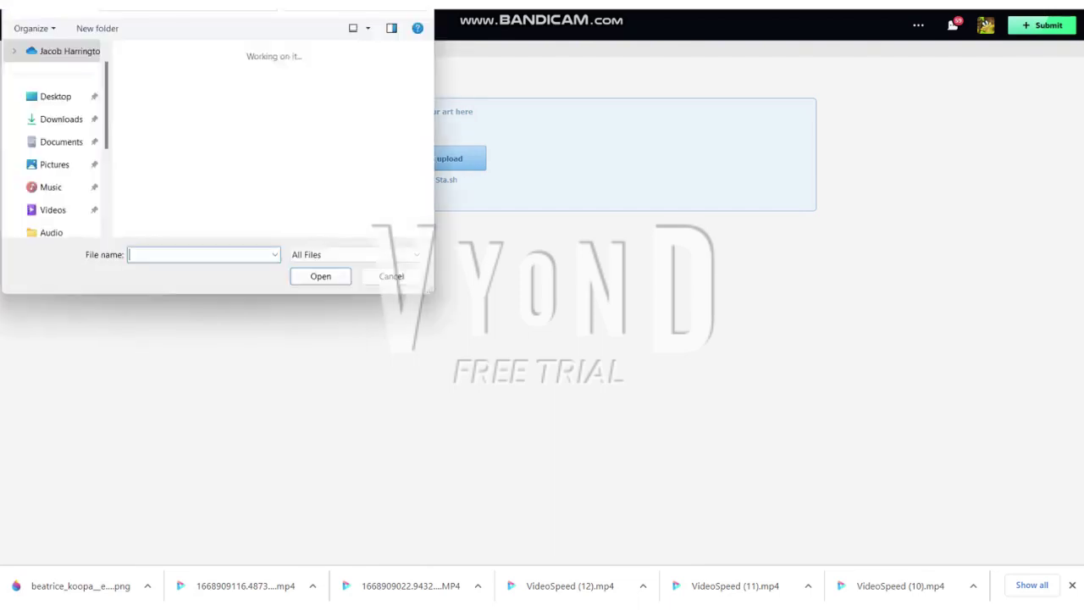
scroll(261, 142, down, 10)
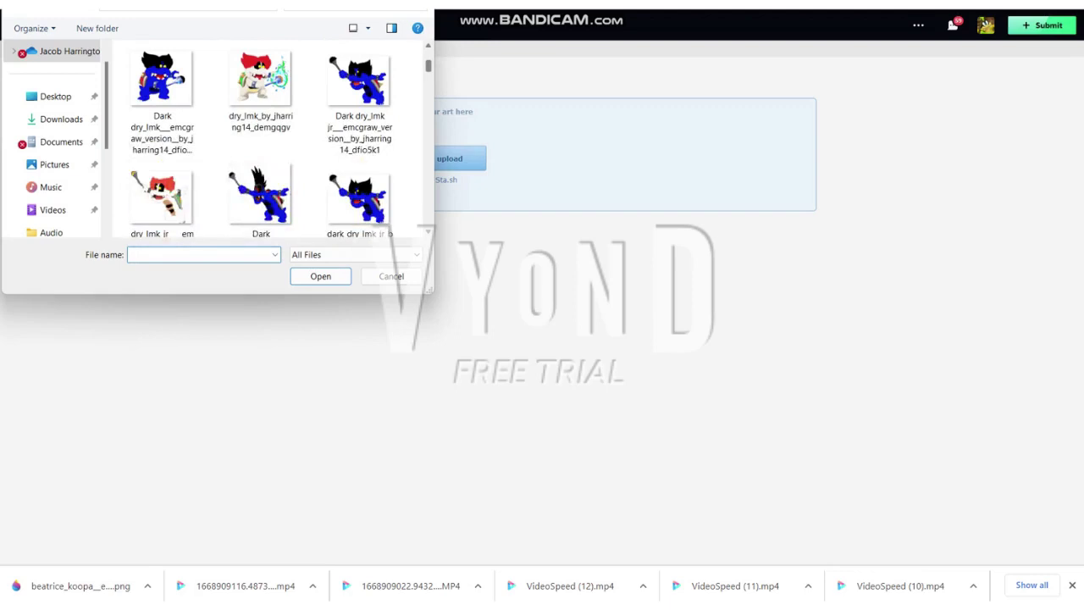
double_click(161, 93)
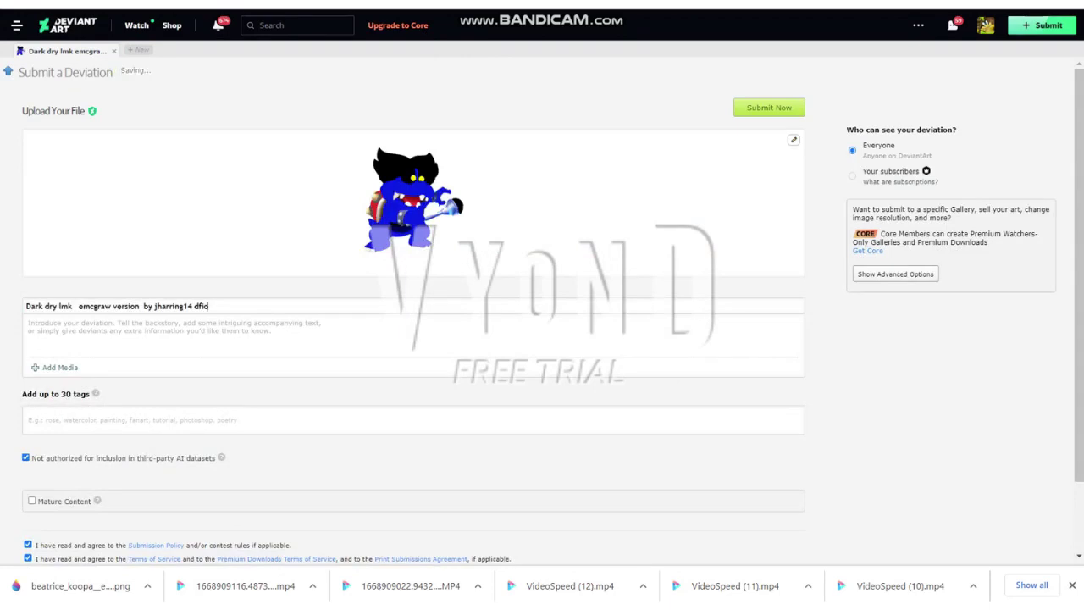
key(ctrl+shift+Left)
key(ctrl+shift+Left)
key(ctrl+shift+Left)
key(shift+Left)
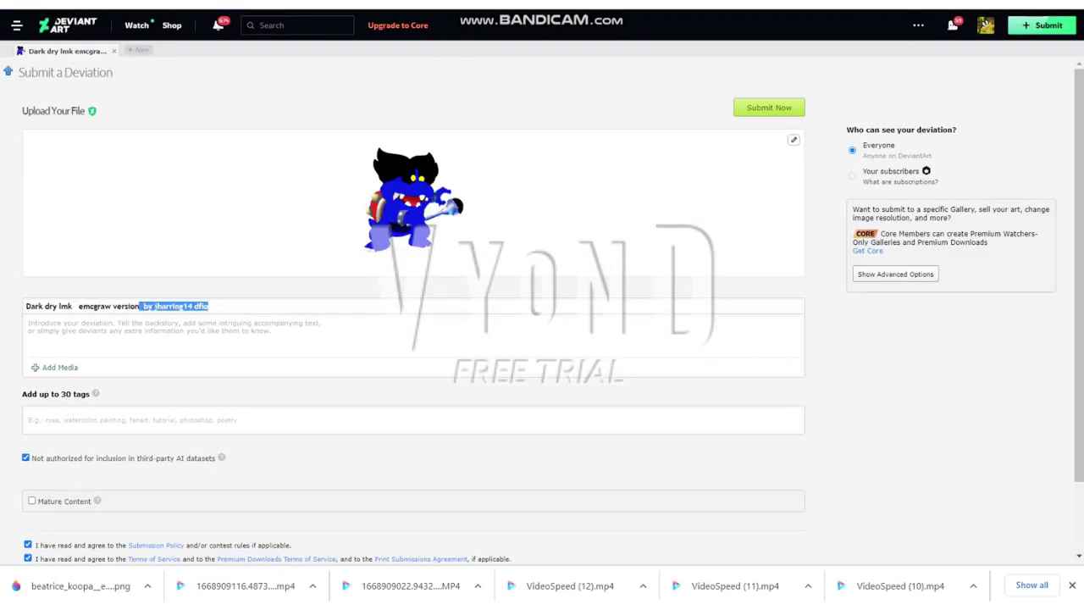
key(BackSpace)
text('s)
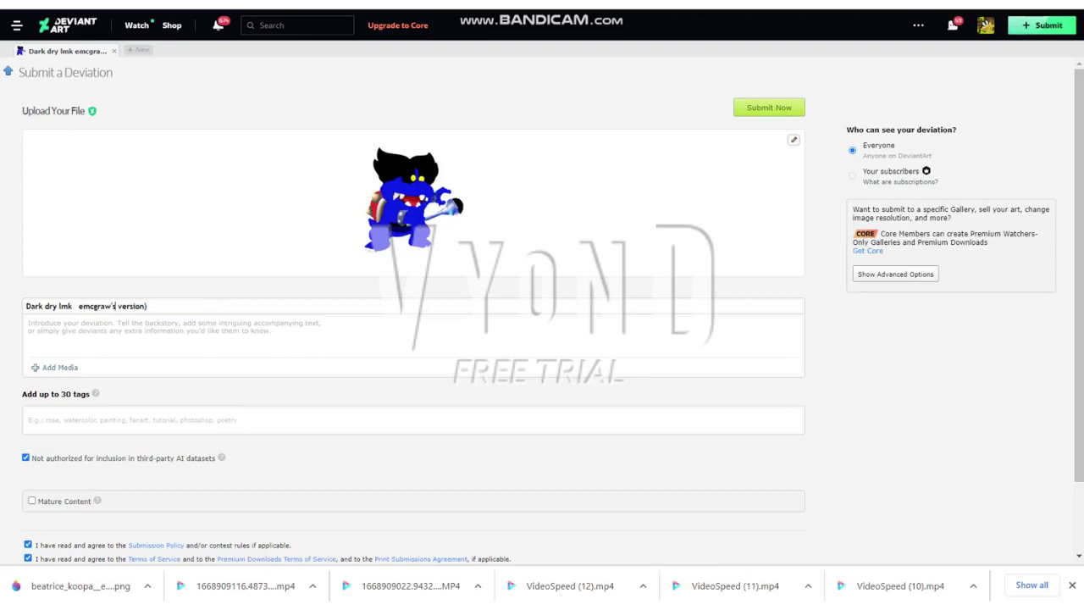
key(BackSpace)
key(BackSpace)
text((EM)
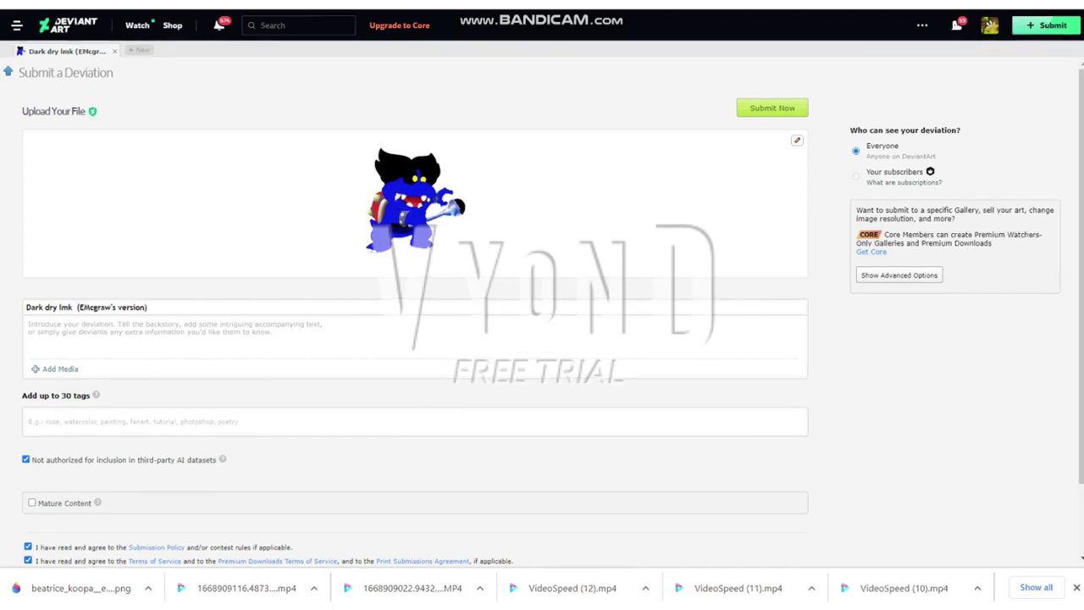
- Describe the good voice as Paul and the bad voice with "CV: Felipe", and publish the deviation
text(Voice: Good: Brian Bad: Daniel (CV: Felipe))
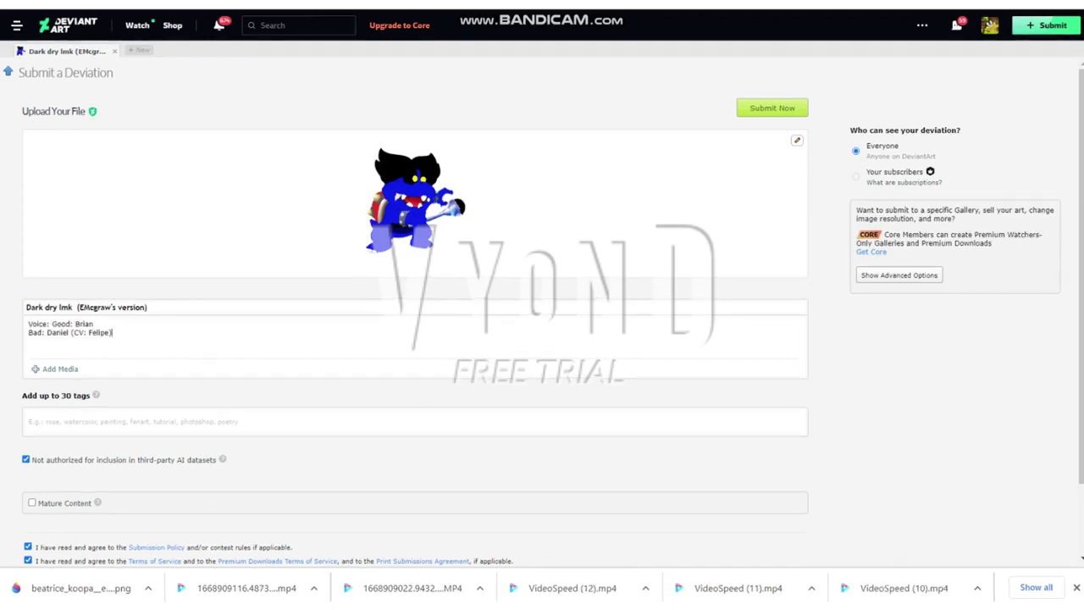
double_click(84, 323)
text(Paul)
double_click(48, 332)
text(Rus)
text(l)
click(788, 111)
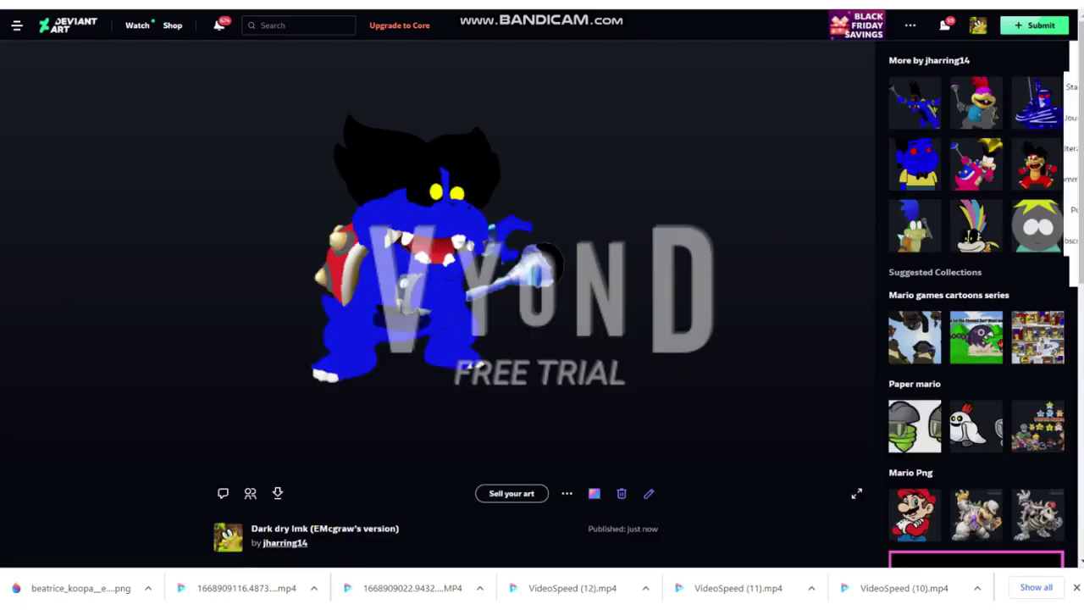
- Start a further deviation submission and upload the Dark dry_jhk image without "jr" in its name
click(1041, 24)
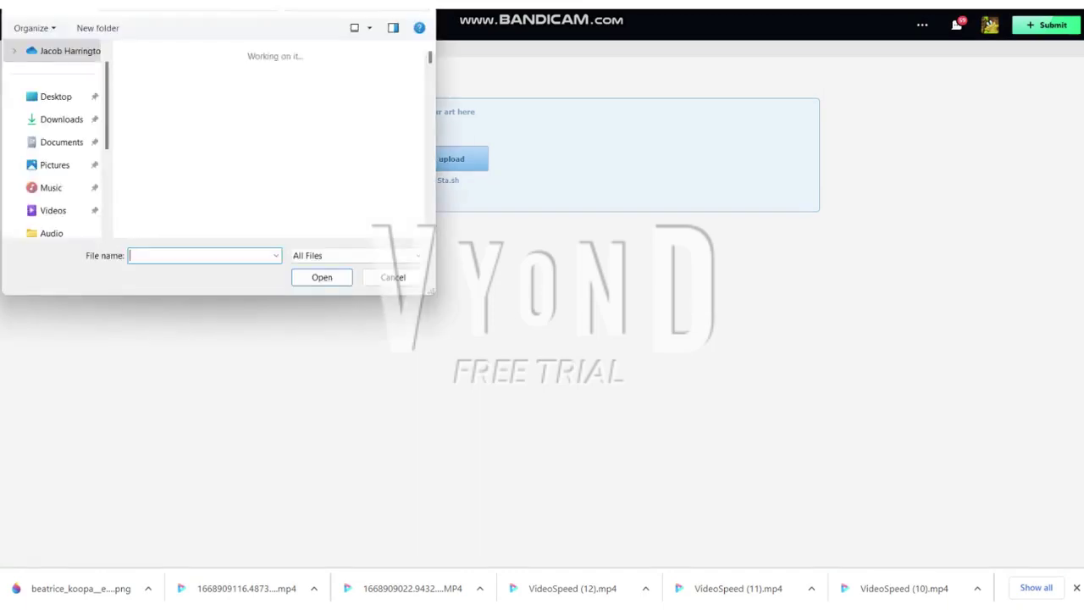
scroll(261, 140, down, 10)
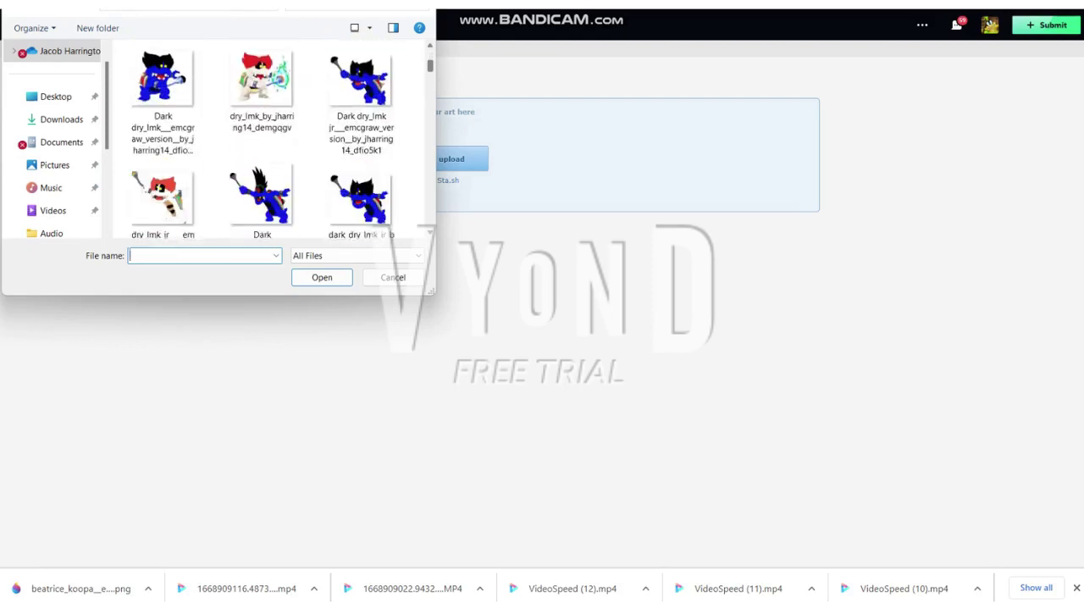
scroll(262, 140, down, 2)
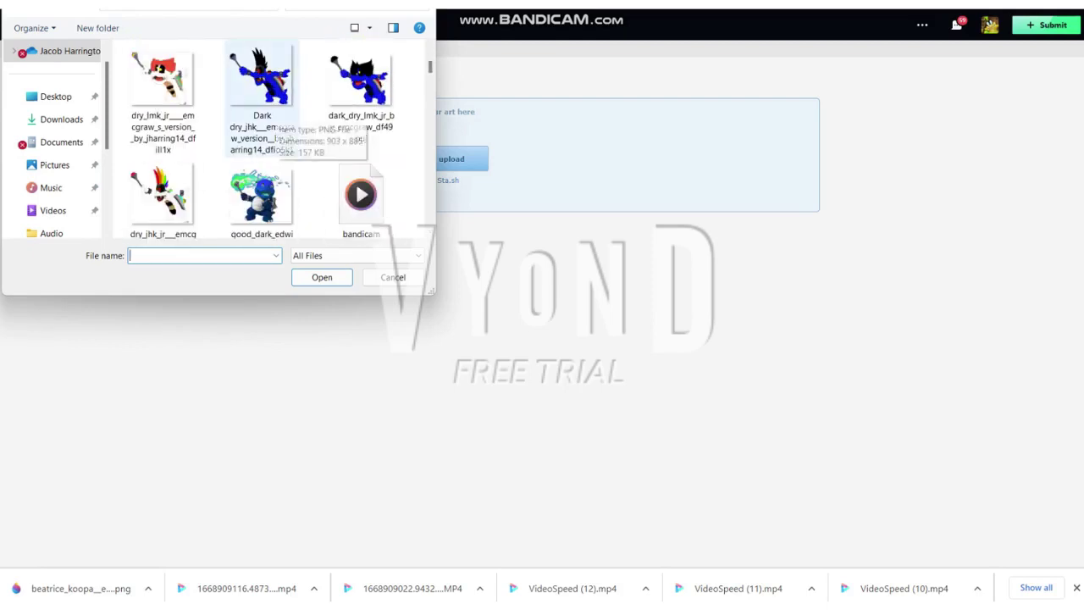
double_click(261, 97)
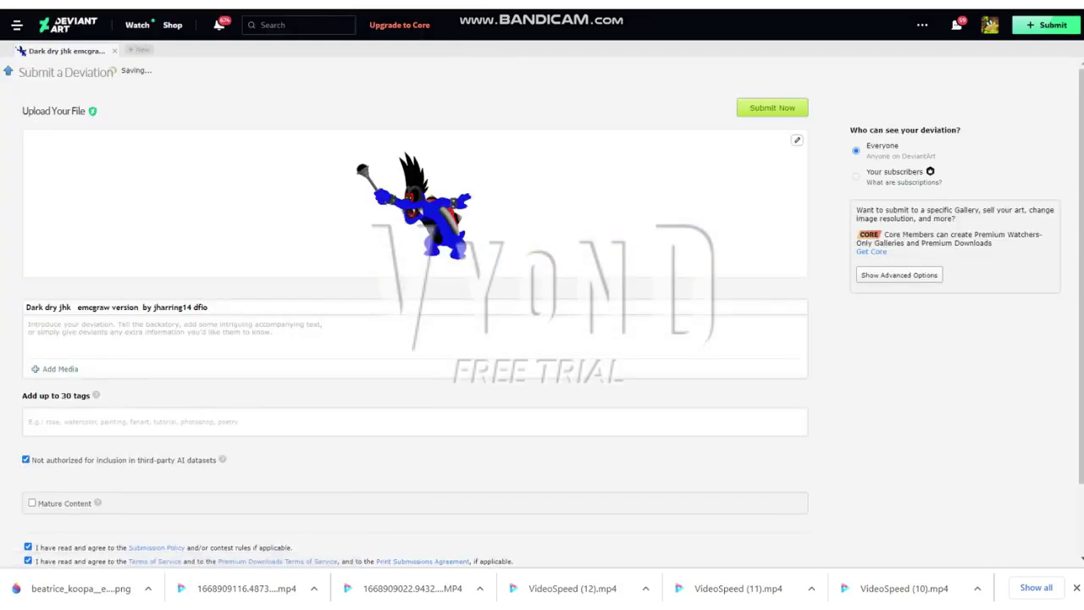
click(83, 306)
key(BackSpace)
key(BackSpace)
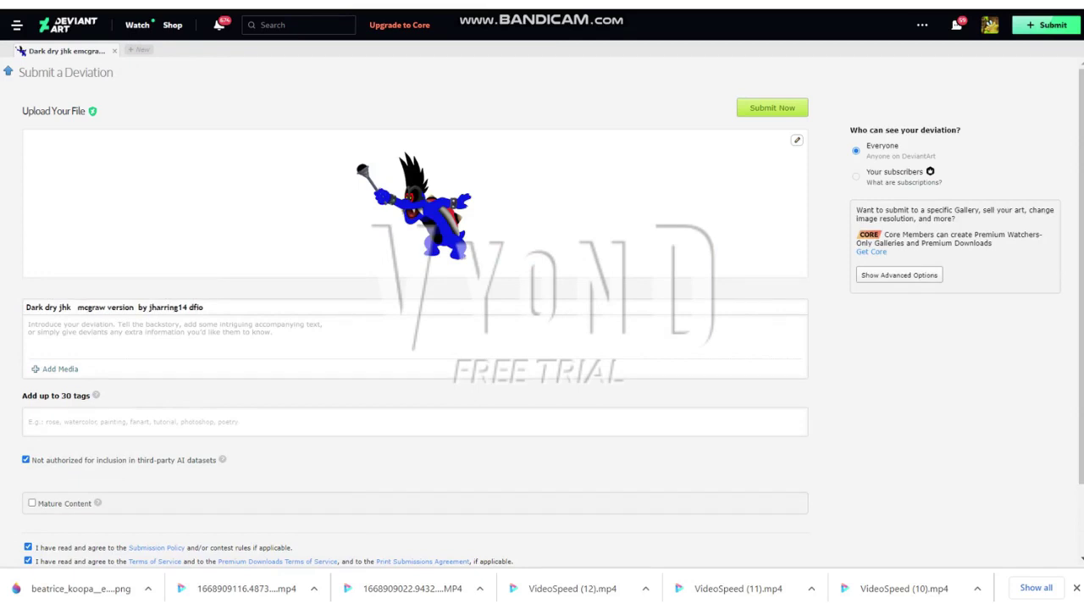
text((E)
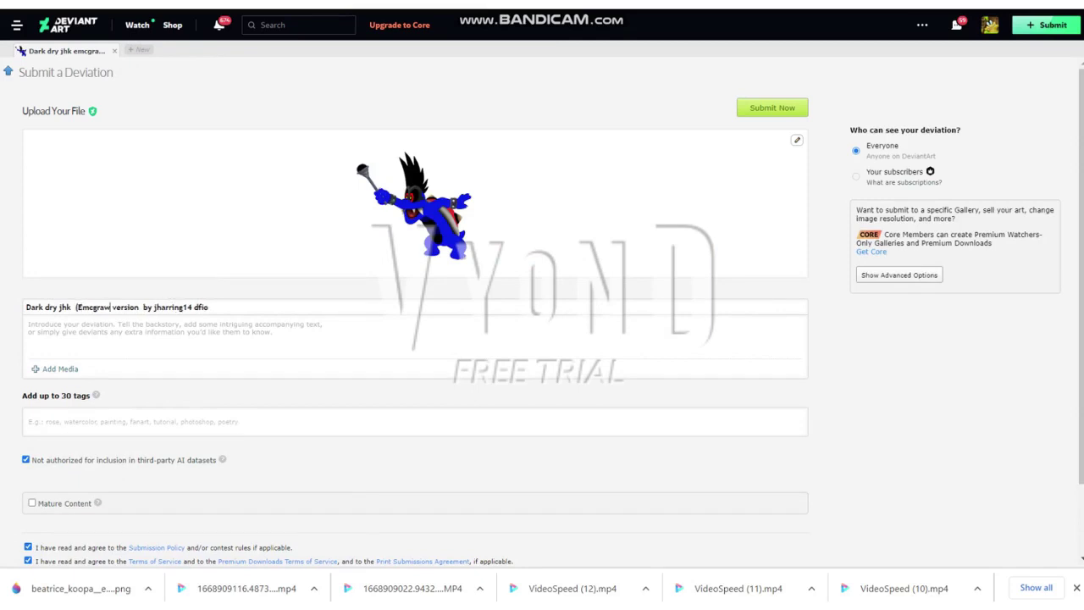
key(BackSpace)
key(BackSpace)
text(aw)
key(BackSpace)
key(BackSpace)
key(BackSpace)
key(BackSpace)
key(BackSpace)
key(BackSpace)
key(BackSpace)
key(BackSpace)
key(BackSpace)
key(BackSpace)
key(BackSpace)
key(BackSpace)
key(BackSpace)
key(BackSpace)
key(BackSpace)
key(BackSpace)
key(BackSpace)
text('s)
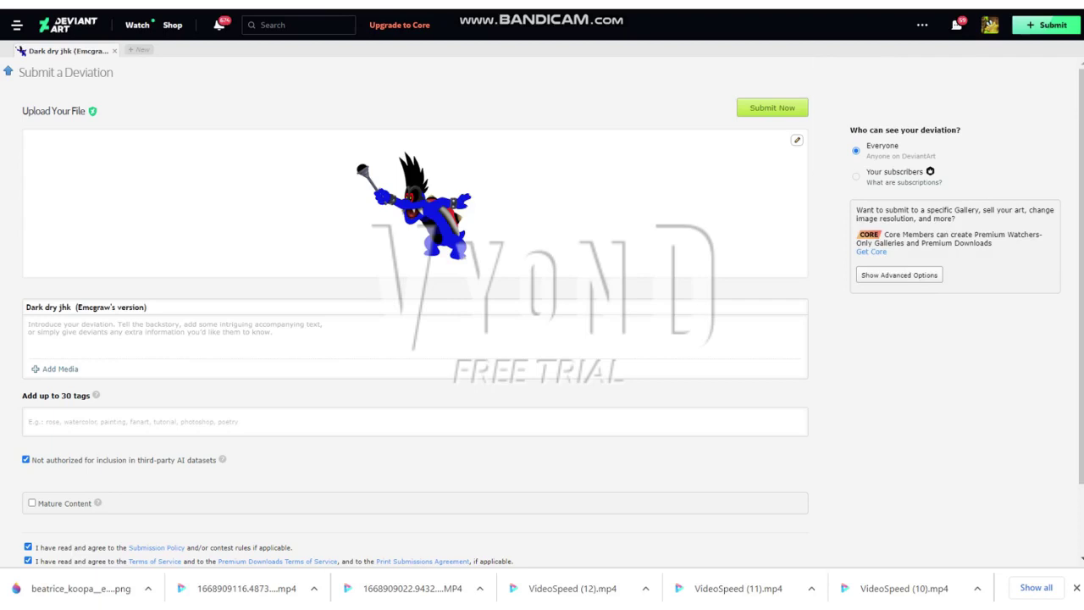
- Add a description beginning with "Voice:" that gives the good voice as Brian and the bad voice as Daniel, with a CV note
click(28, 324)
text(Good: Simon Bad: Alan (CV: Carlos))
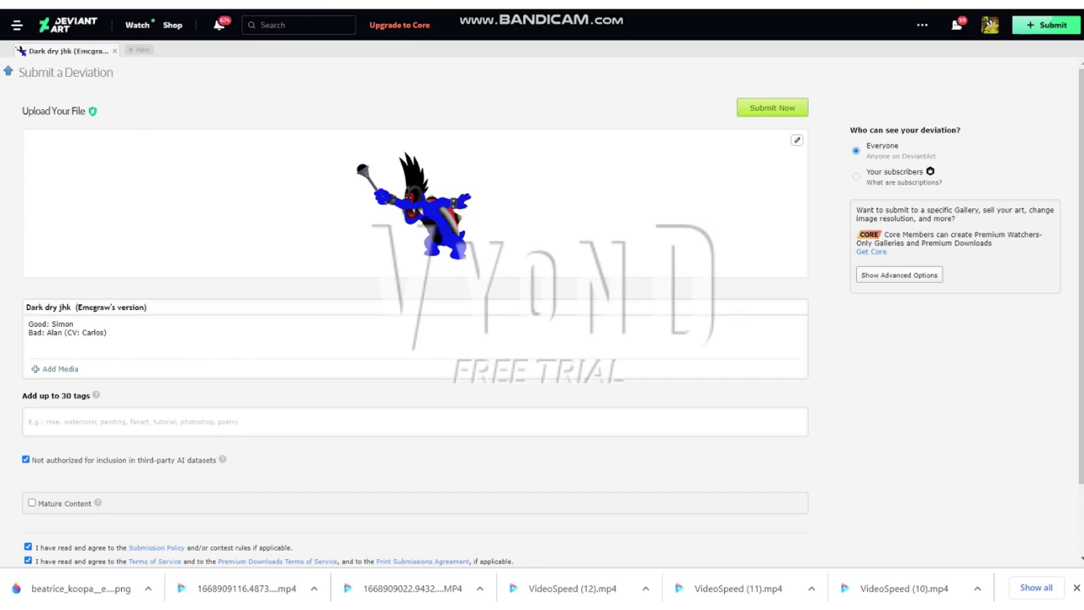
text(Voice:)
double_click(86, 323)
text(Brian)
double_click(54, 332)
text(Dane)
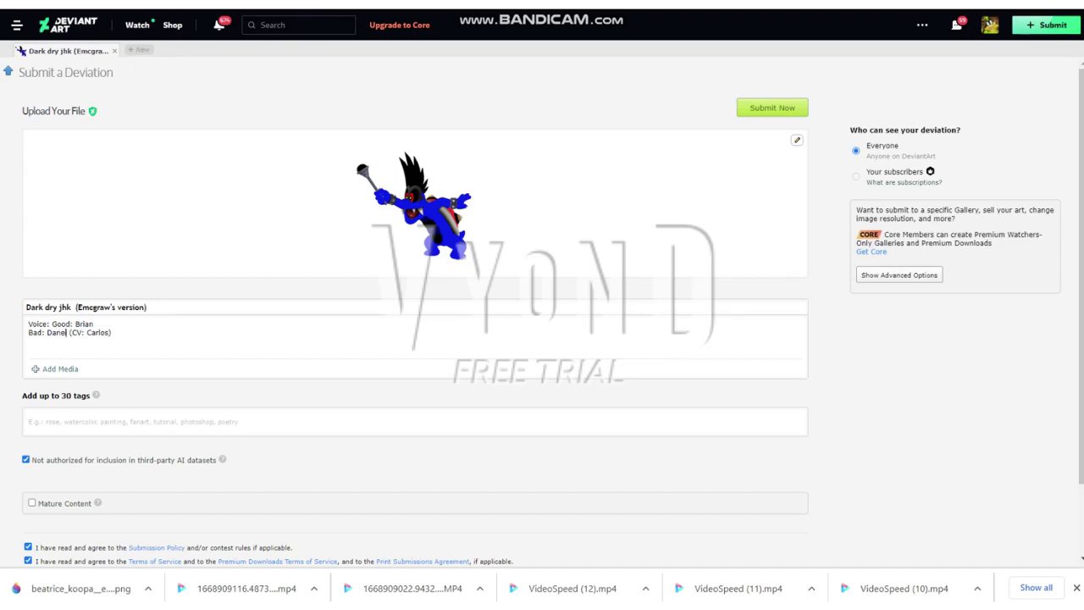
key(BackSpace)
text(iel)
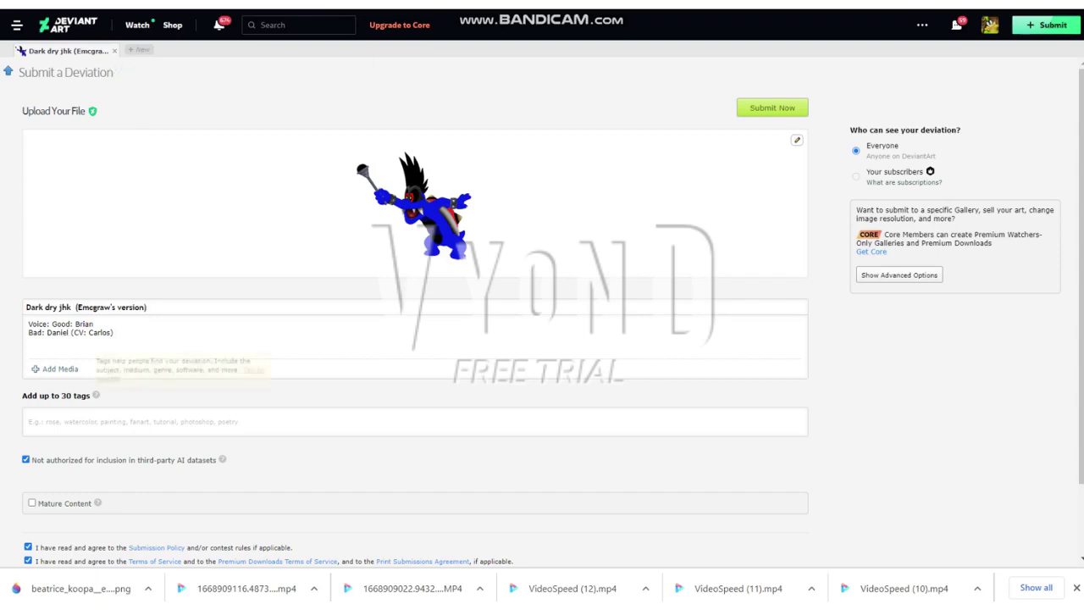
- Set the bad voice's CV to Miguel and publish the deviation
double_click(99, 332)
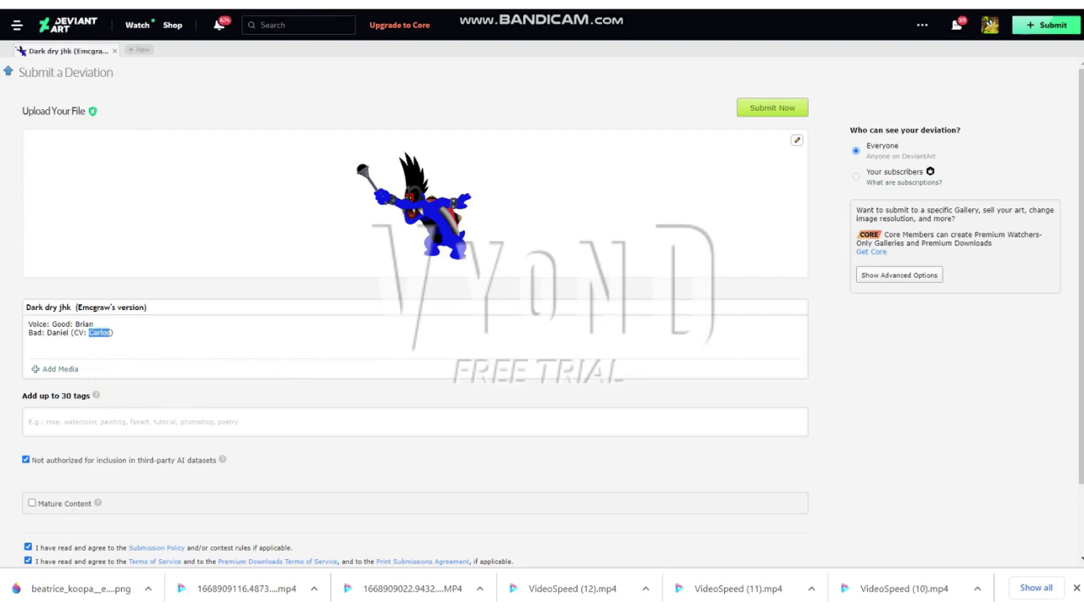
text(Miguel)
click(771, 107)
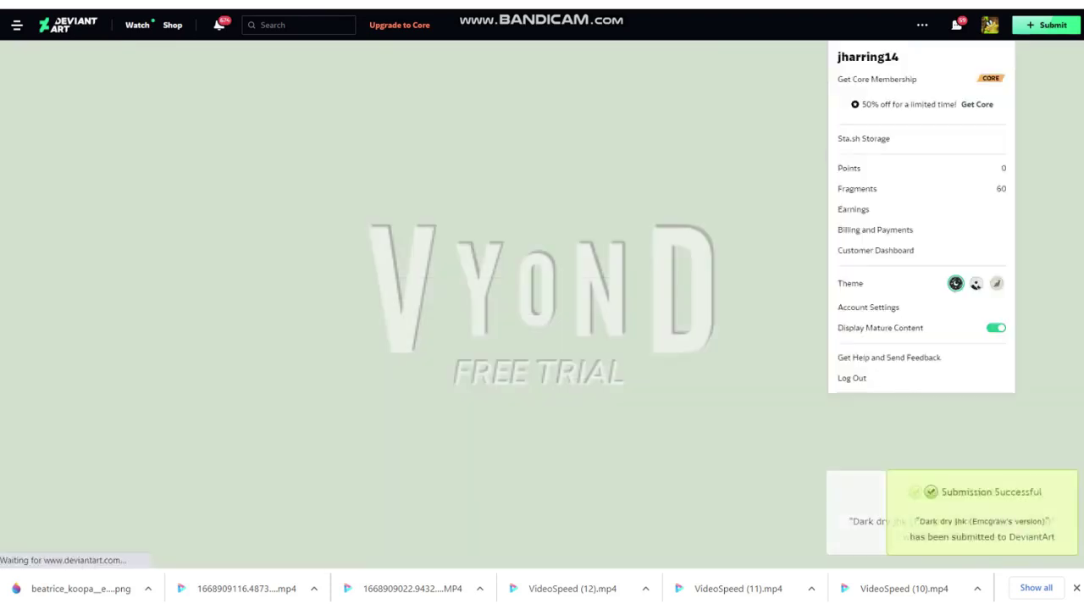